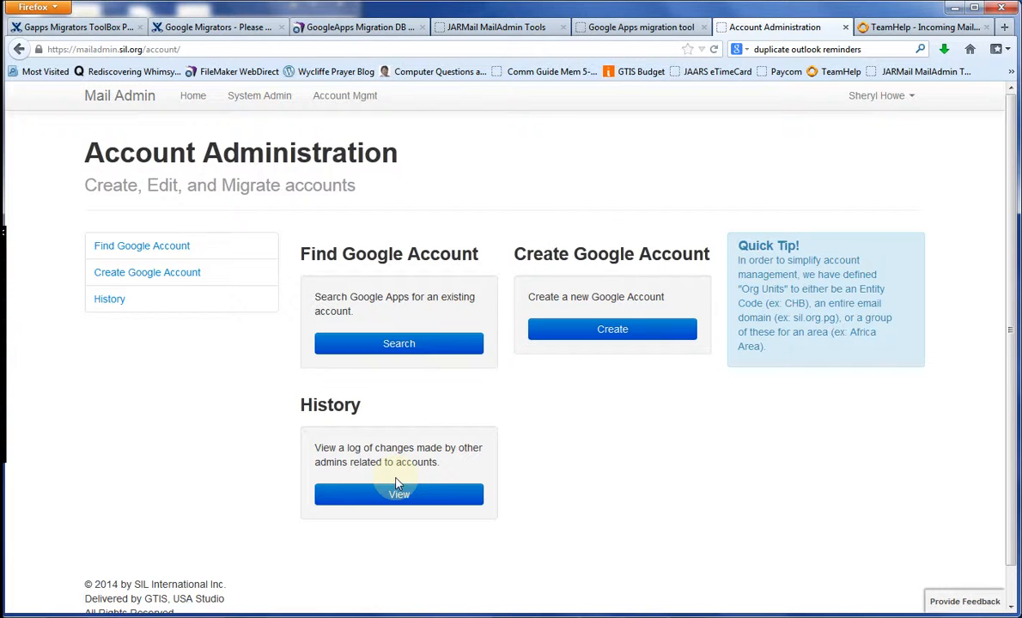
- Create a new Google account with the user's first and last name and the sil.org email domain
left_click(611, 335)
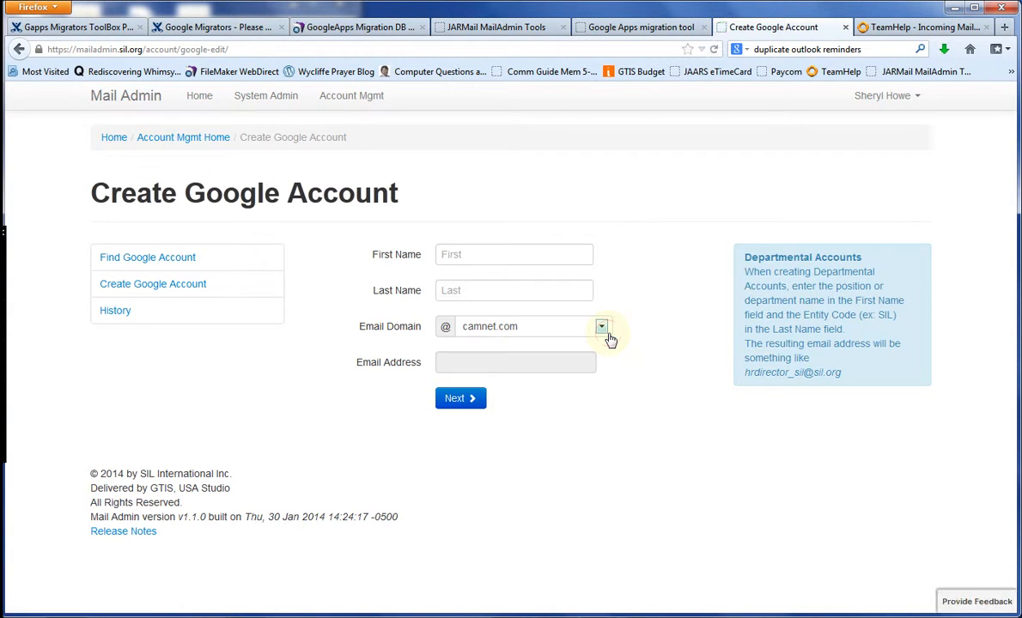
left_click(457, 248)
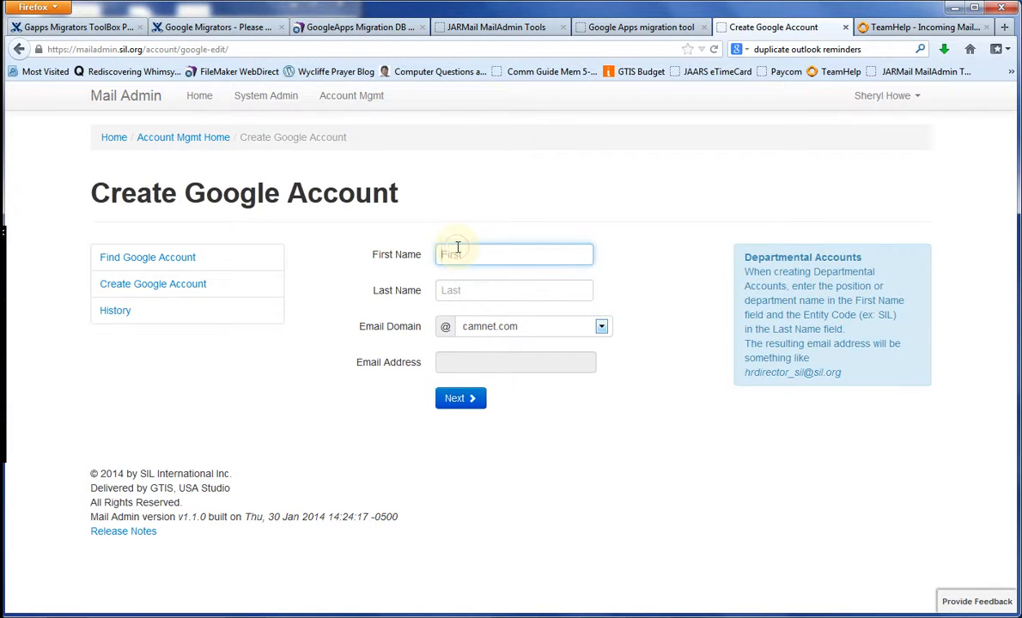
type("Jane")
key("Tab")
type("Us")
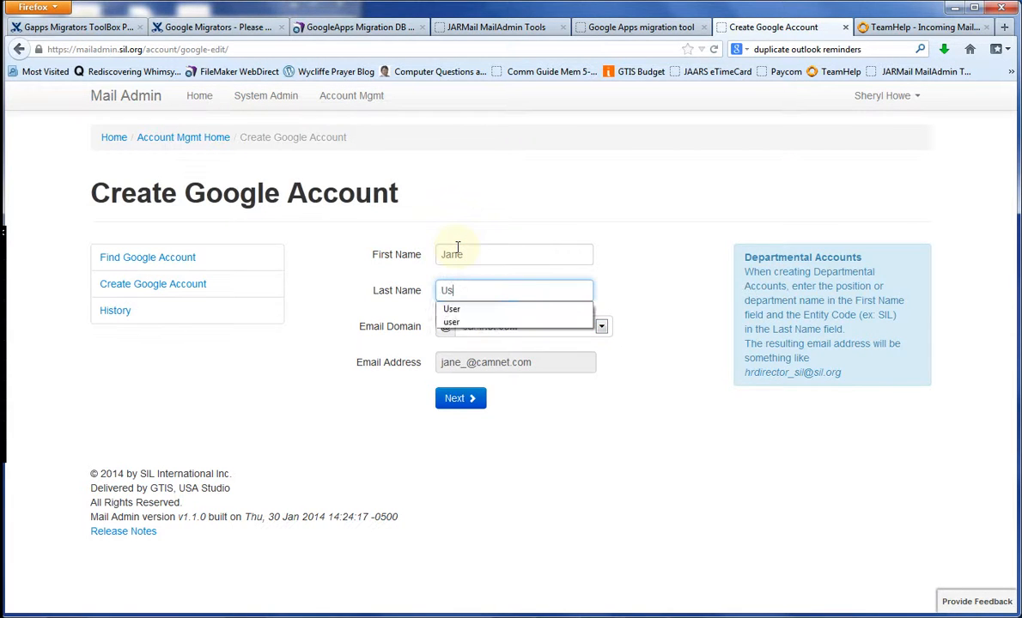
type("er")
key("Tab")
key("s")
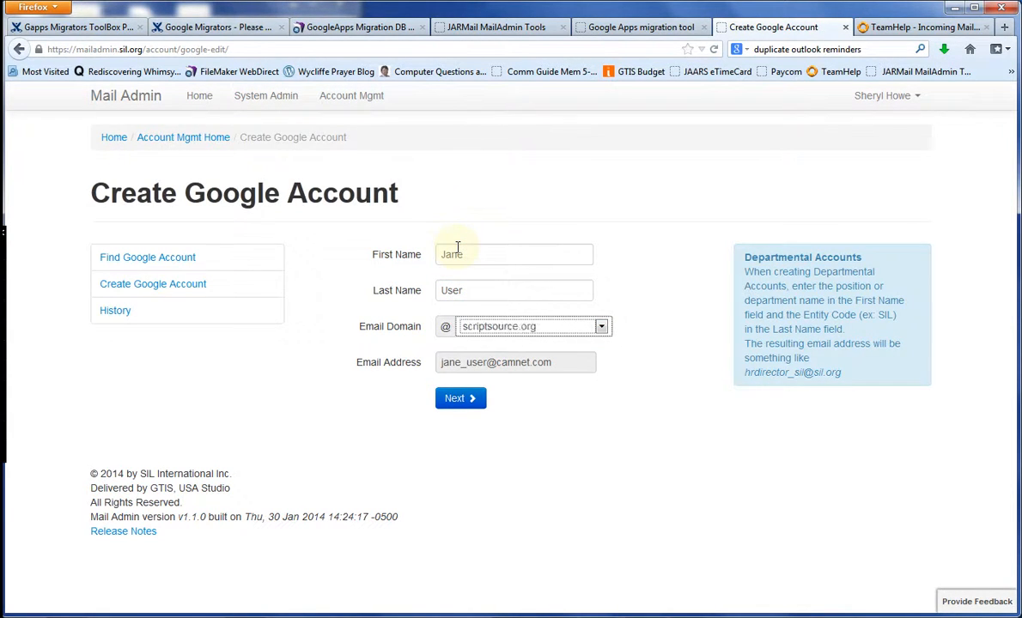
key("i")
key("Tab")
left_click(463, 406)
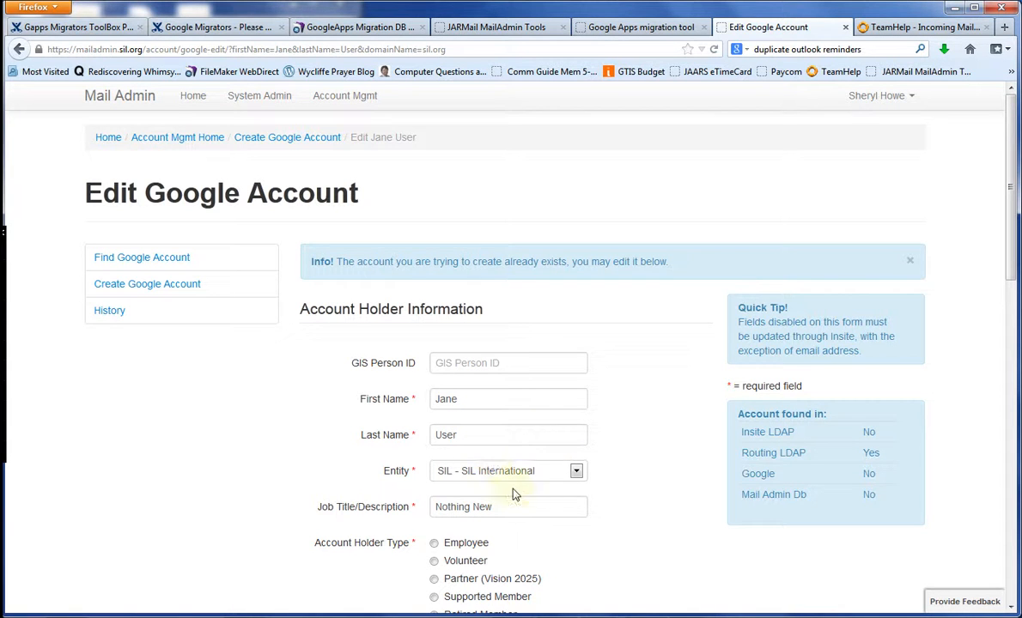
- Set the account holder type to Supported Member and move to the Password field
scroll(1015, 263, "down", 2)
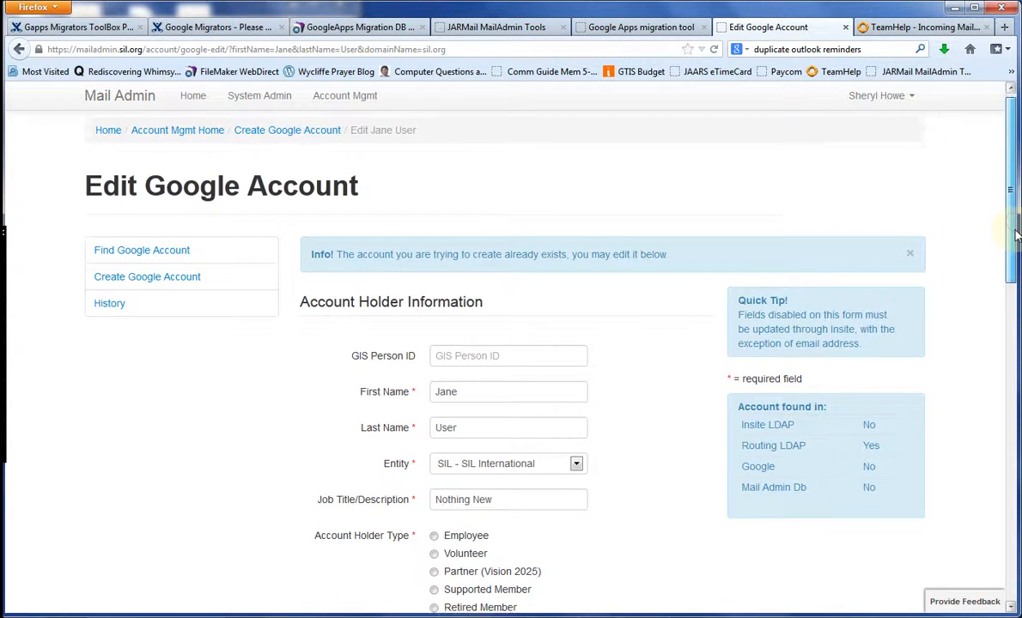
left_click_drag(1015, 264, 1015, 290)
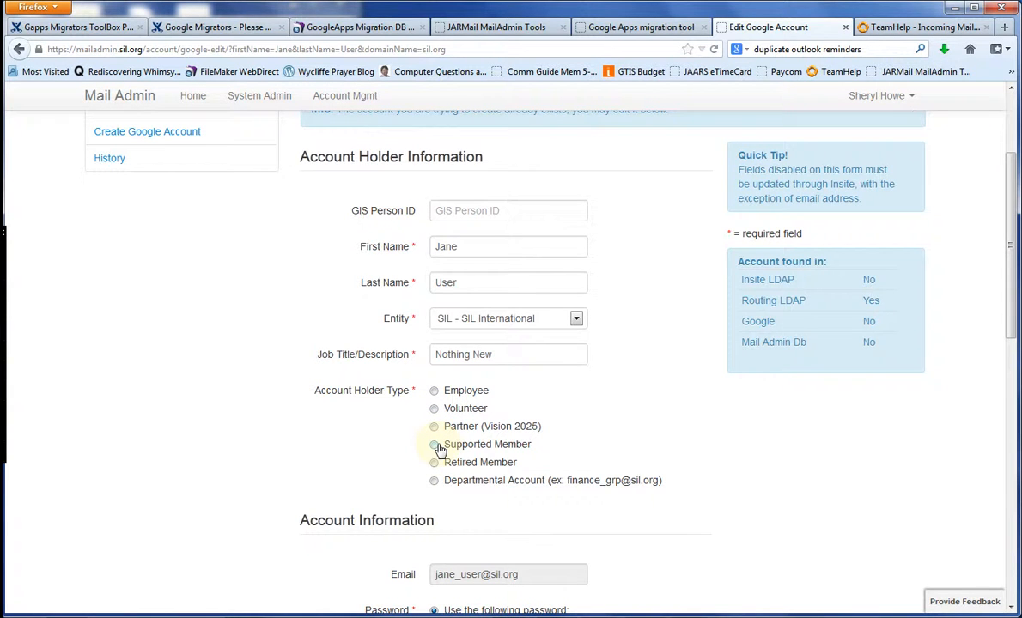
left_click(434, 445)
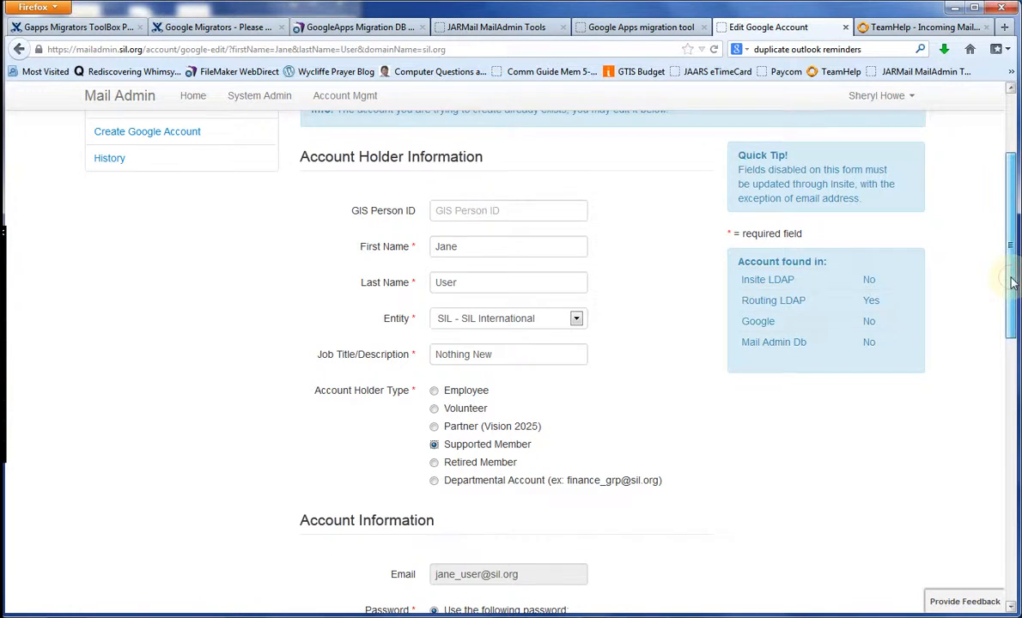
scroll(1018, 316, "down", 1)
scroll(1018, 315, "down", 3)
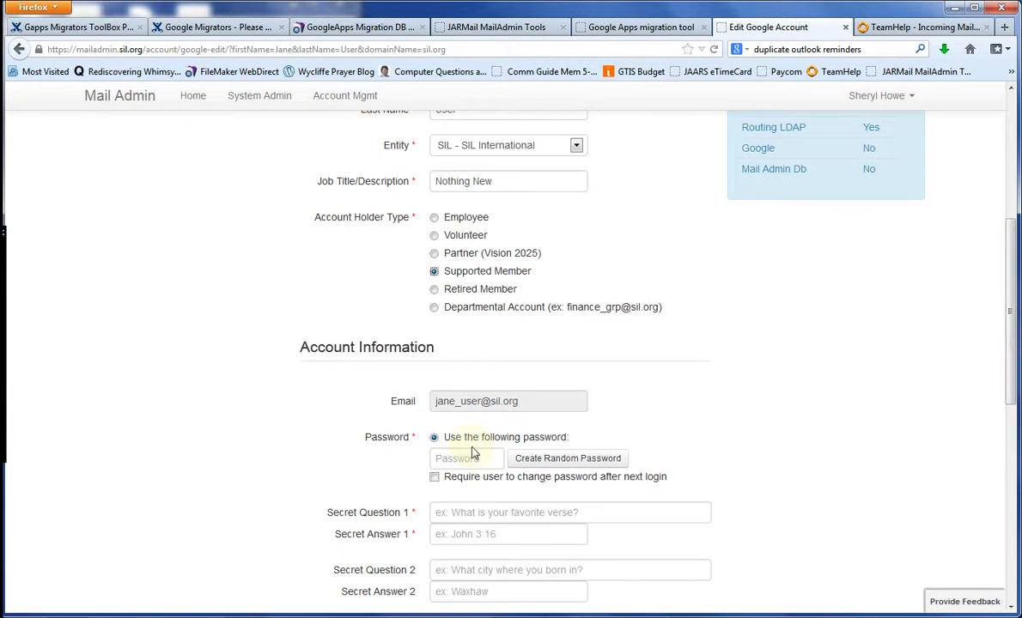
left_click(439, 459)
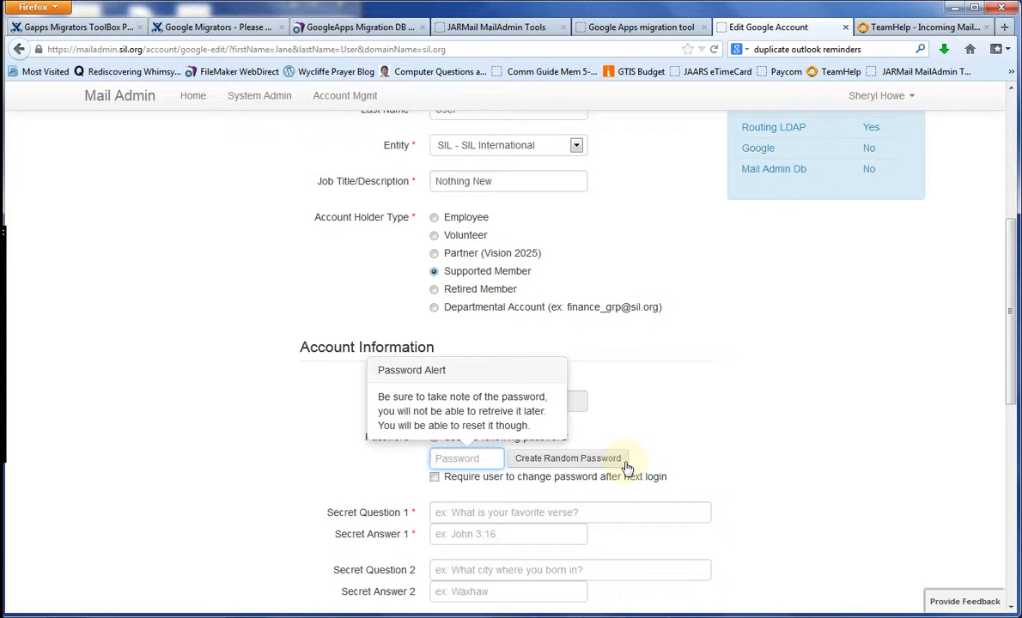
- Enter the account password and Secret Question 1 'Where were you born?' with its answer
left_click(534, 510)
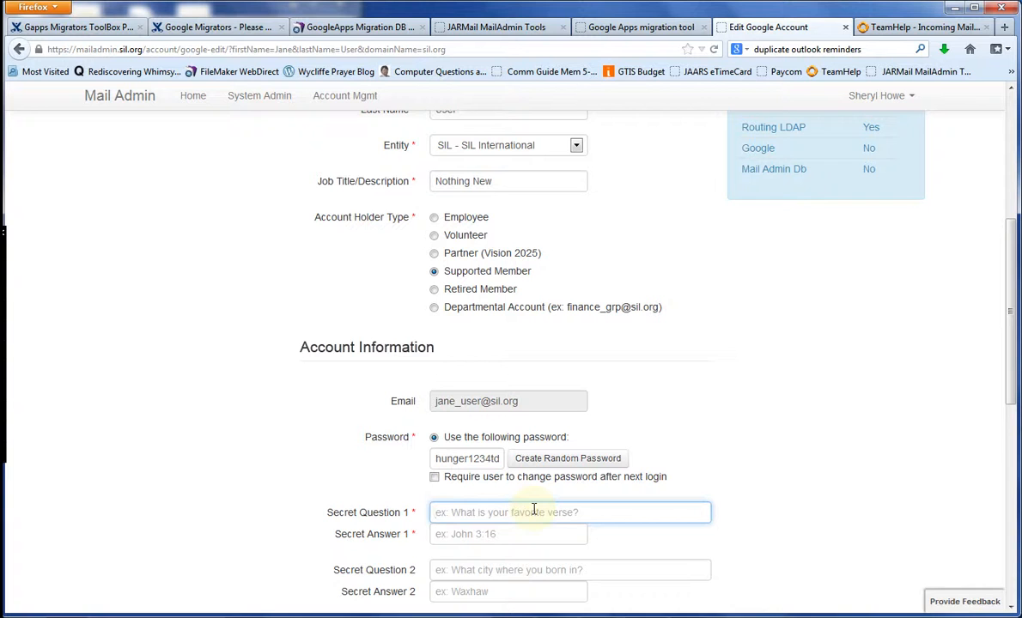
type("Where were you born?")
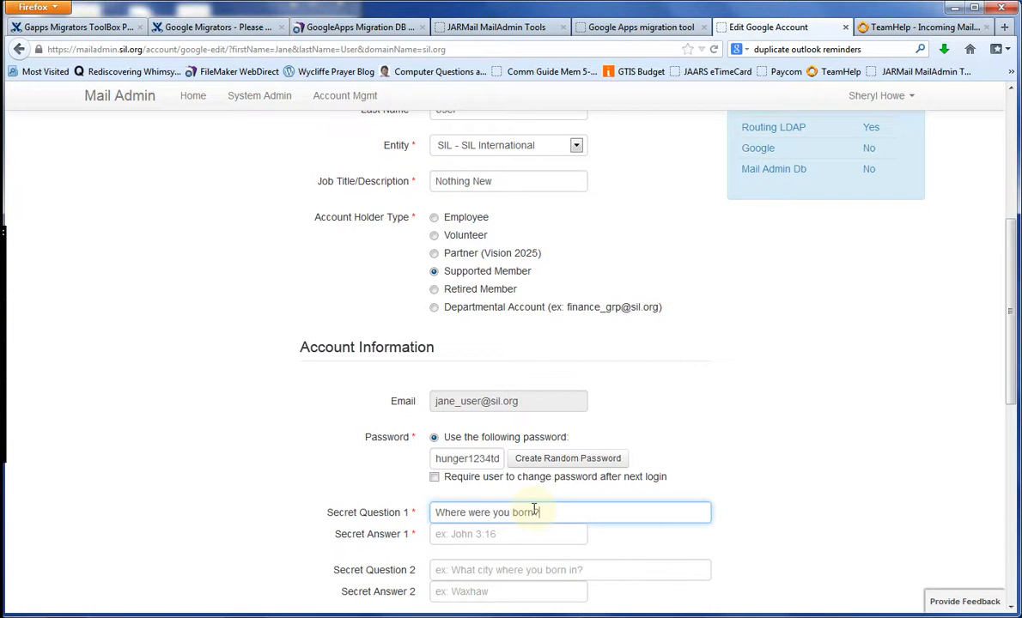
key("Tab")
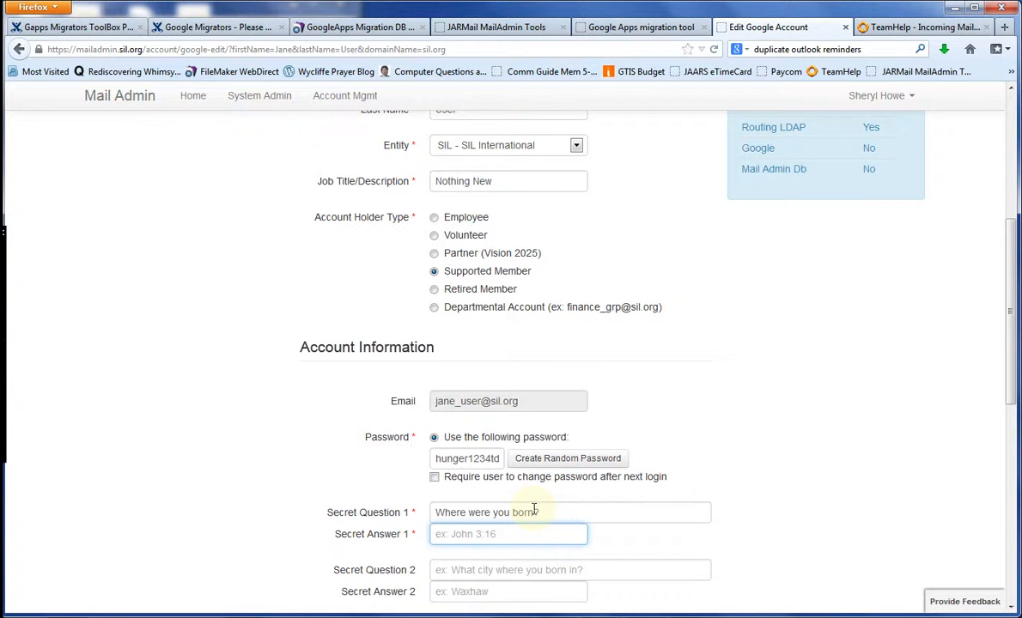
left_click_drag(1010, 393, 1010, 482)
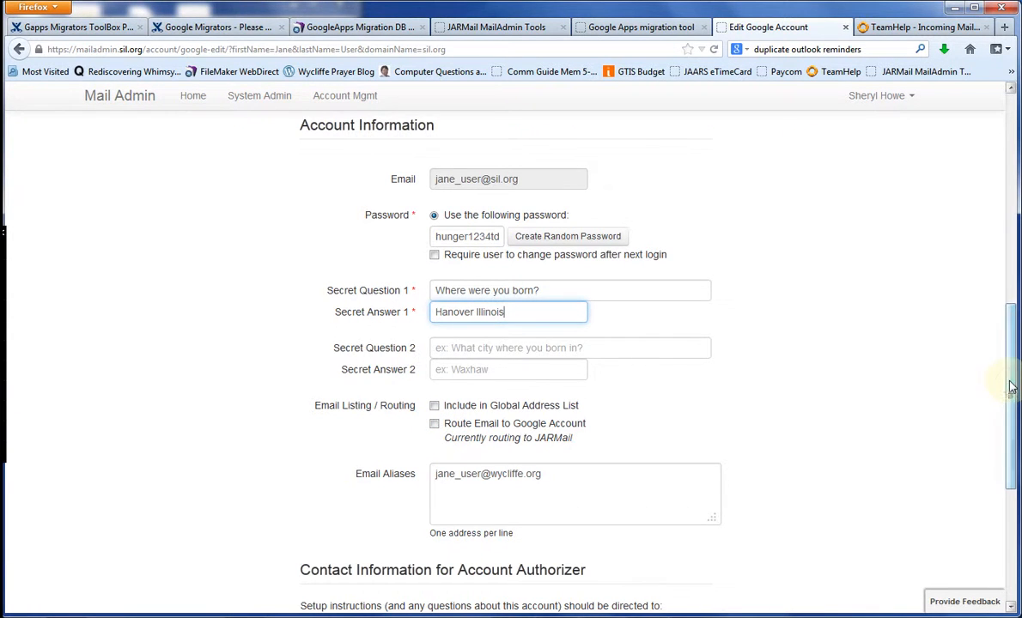
- Enter the authorizer's name and e-mail address and tick Email setup instructions
left_click_drag(1013, 405, 1015, 476)
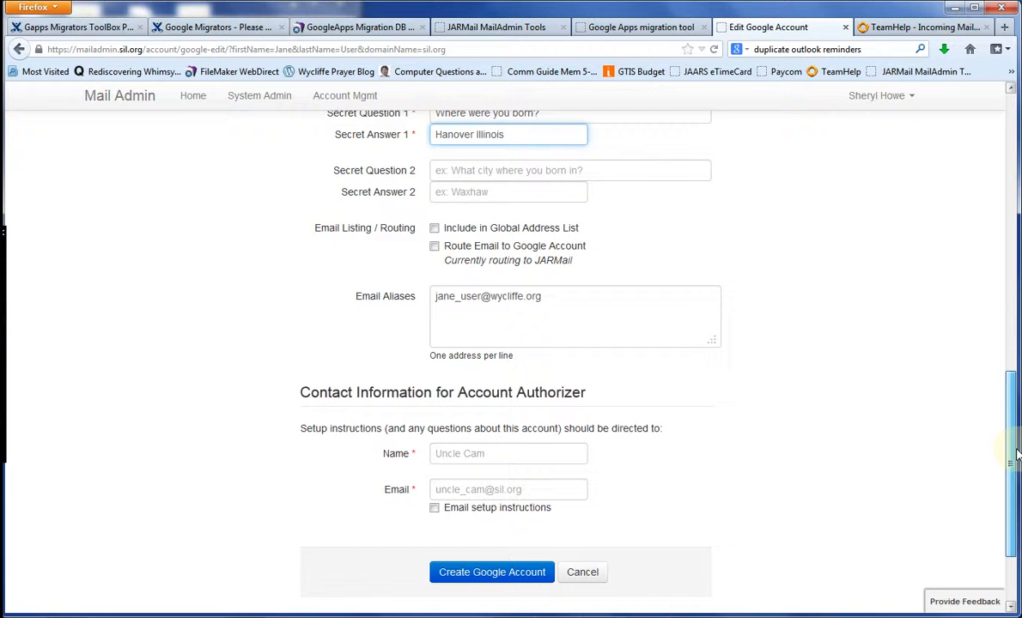
left_click(522, 451)
type("Jane ")
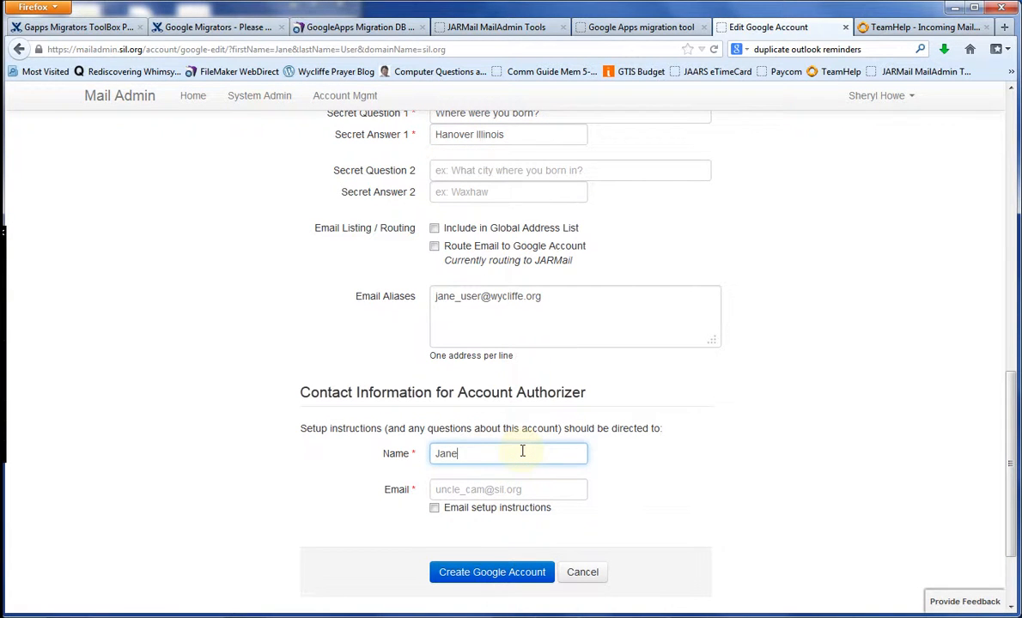
type("User")
key("Tab")
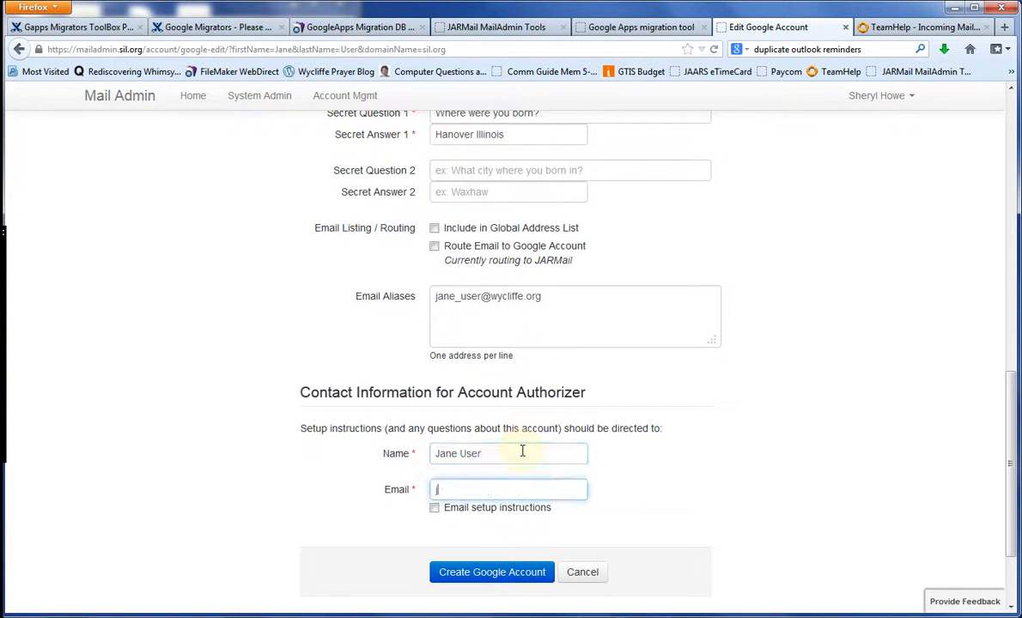
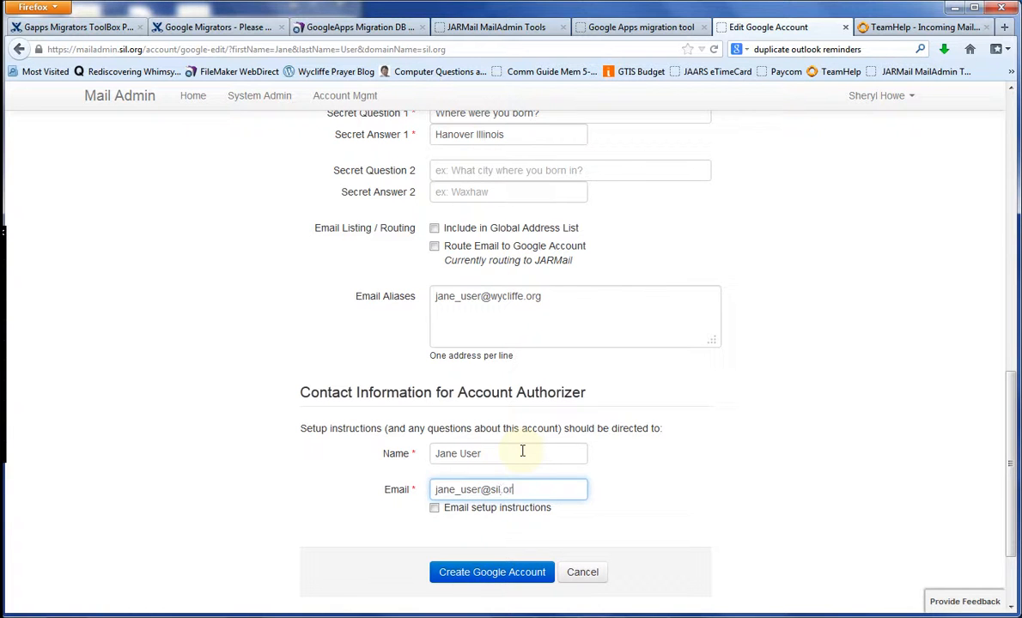
left_click(435, 509)
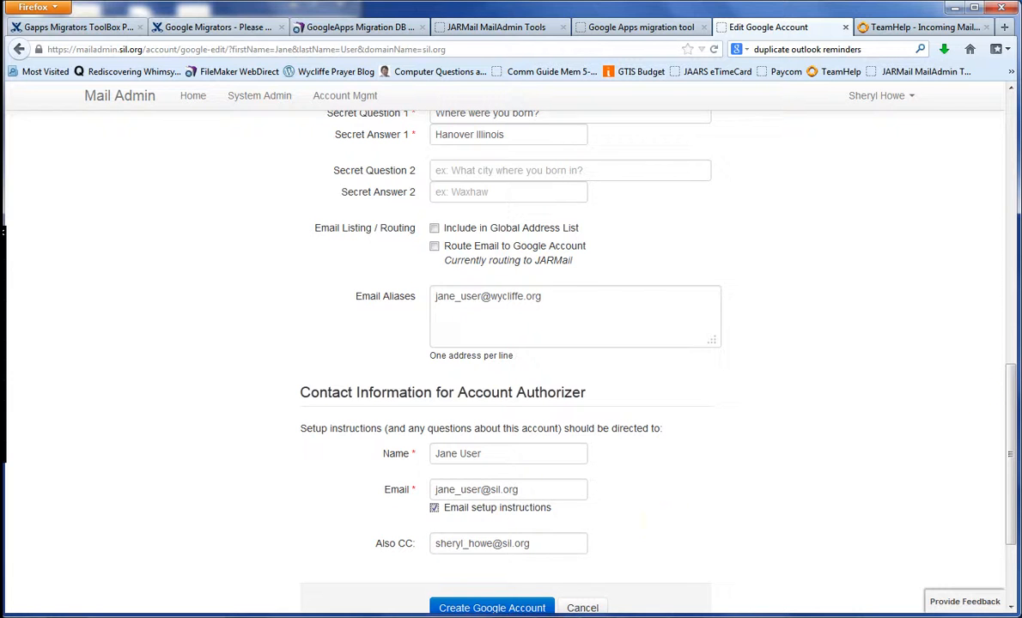
scroll(670, 516, "down", 2)
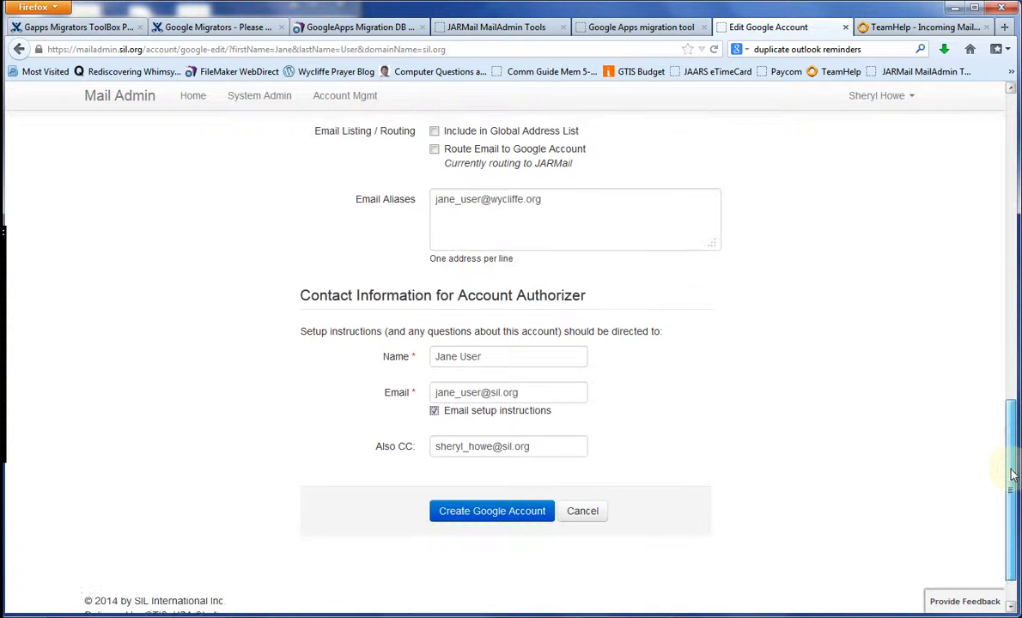
- Submit with Create Google Account and review the resulting Account Information page
left_click(519, 512)
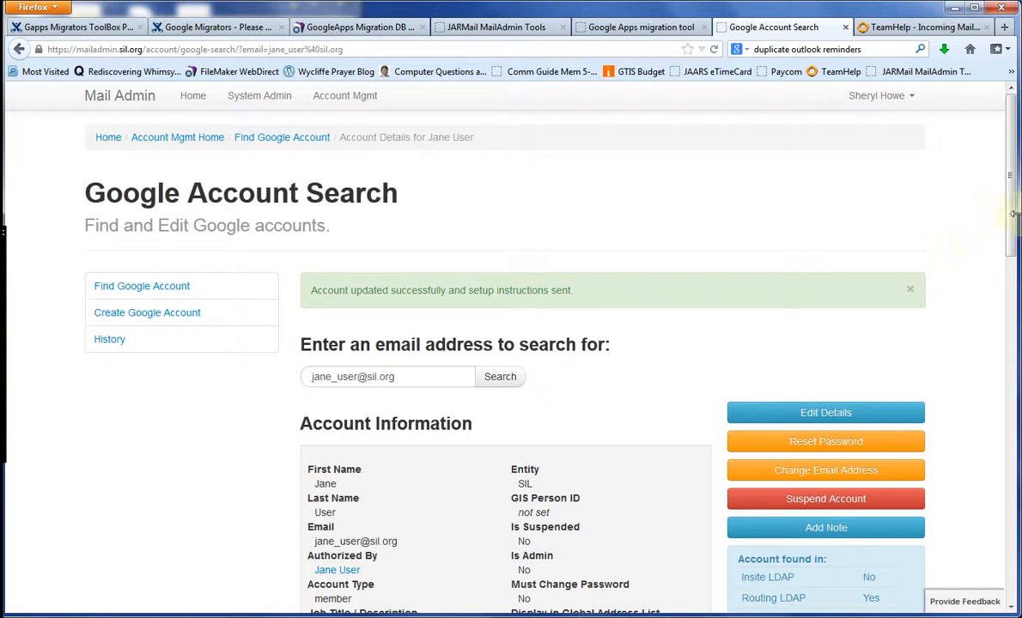
scroll(942, 202, "down", 3)
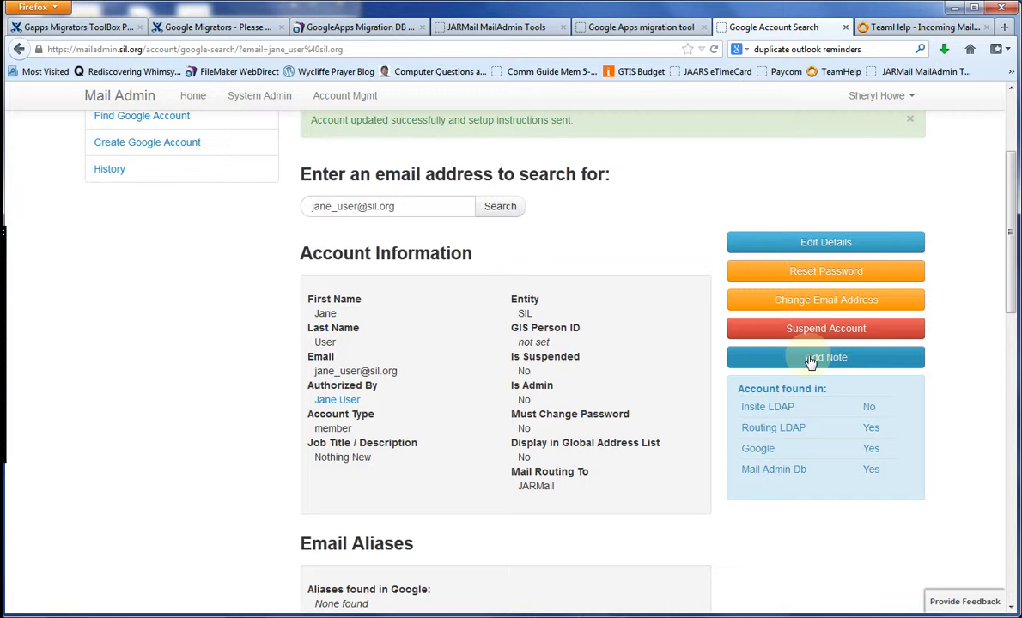
left_click_drag(1014, 294, 1014, 219)
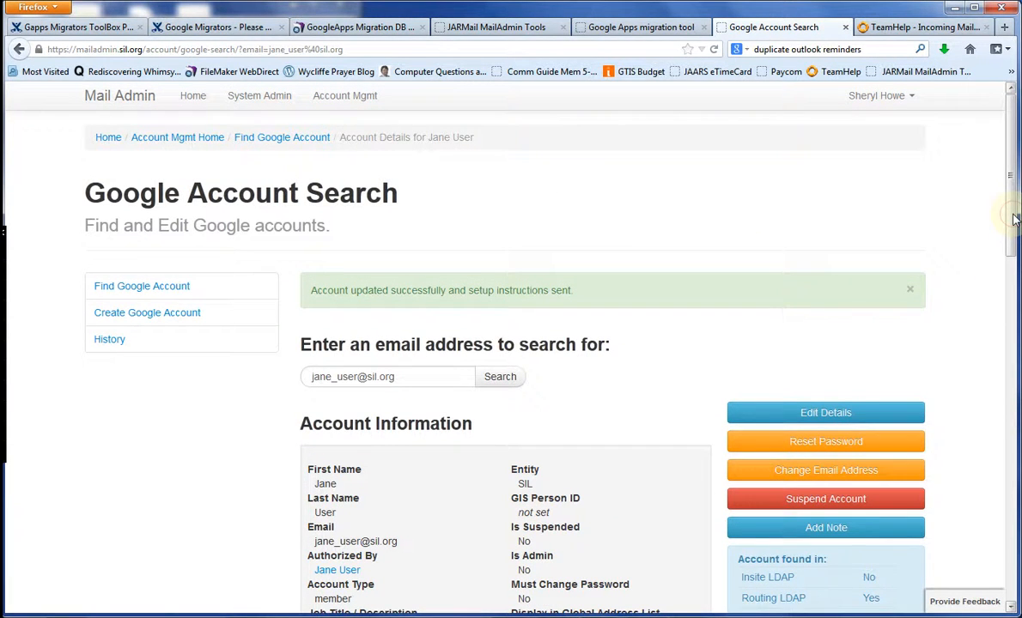